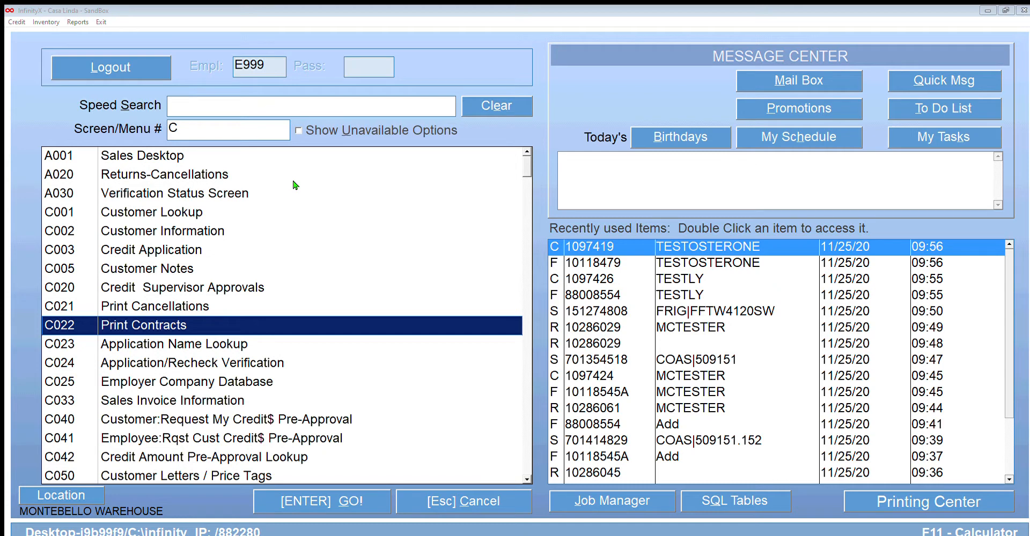
Step: Search the main menu for "invoic" and open the Sales Invoice Information screen
left_click(183, 91)
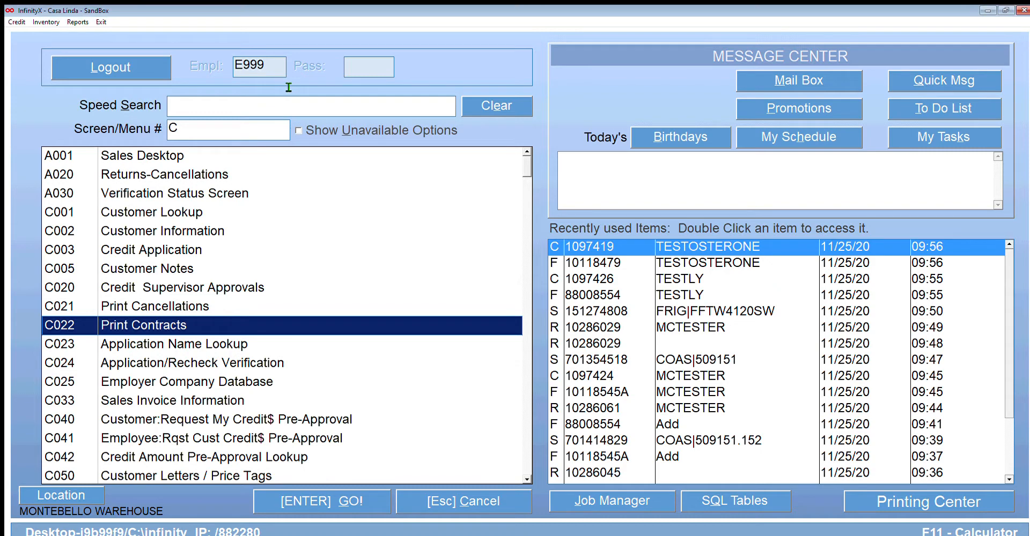
type("invoic")
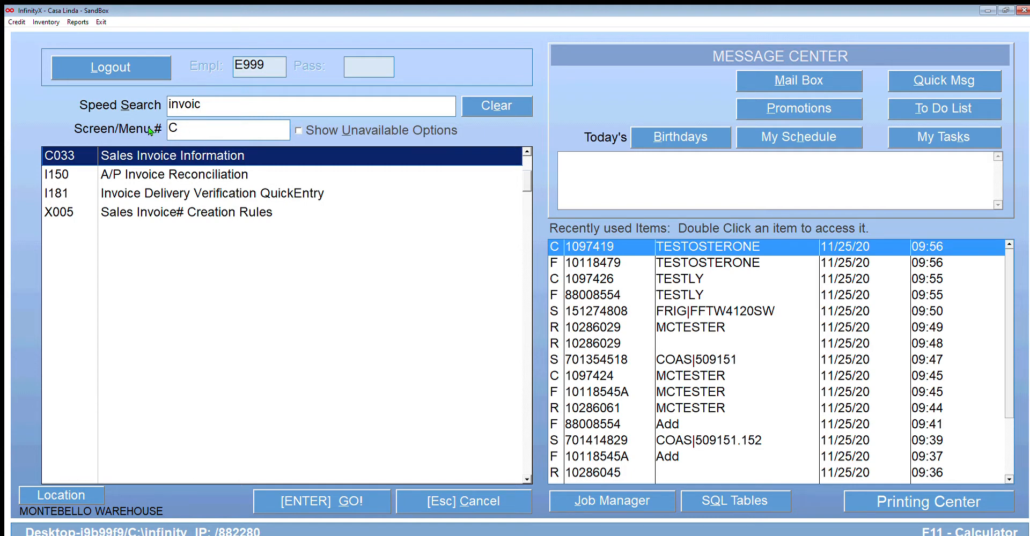
key("Return")
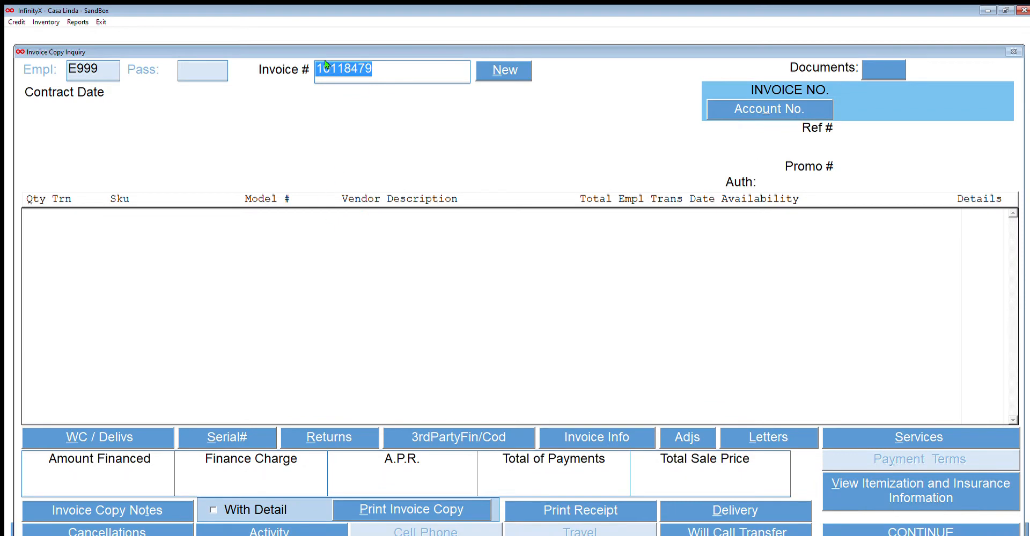
Step: Enter the customer's invoice number in Invoice Copy Inquiry and load the invoice
left_click(386, 51)
left_click_drag(387, 50, 299, 51)
type("10118479")
key("Return")
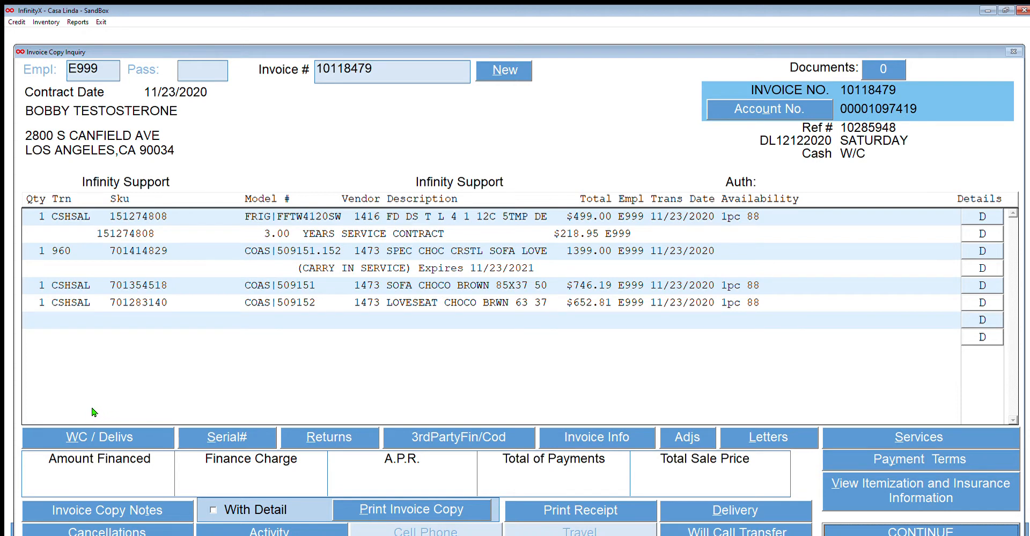
Step: Start a will call for the loaded invoice and authorize it with the employee password
left_click(96, 433)
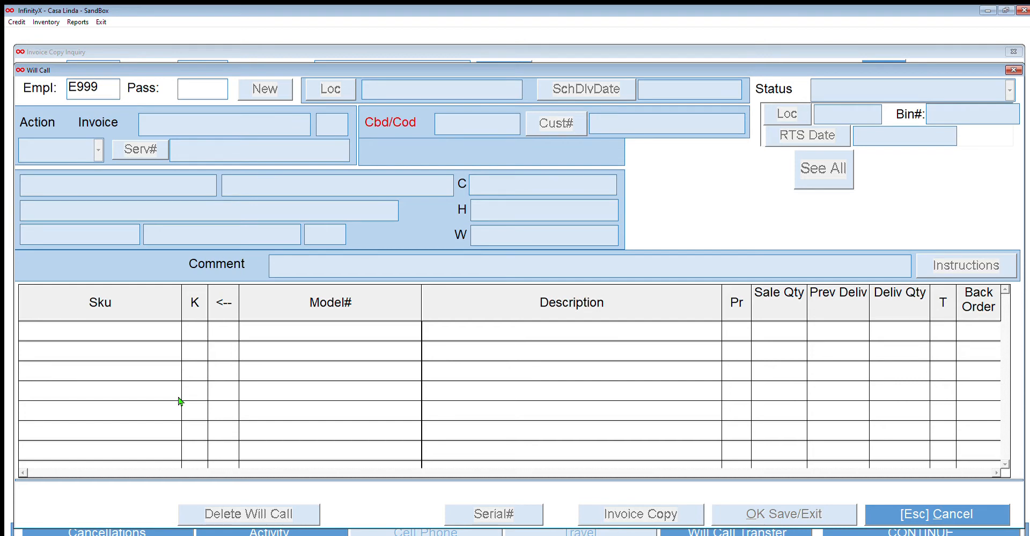
type("****")
key("Return")
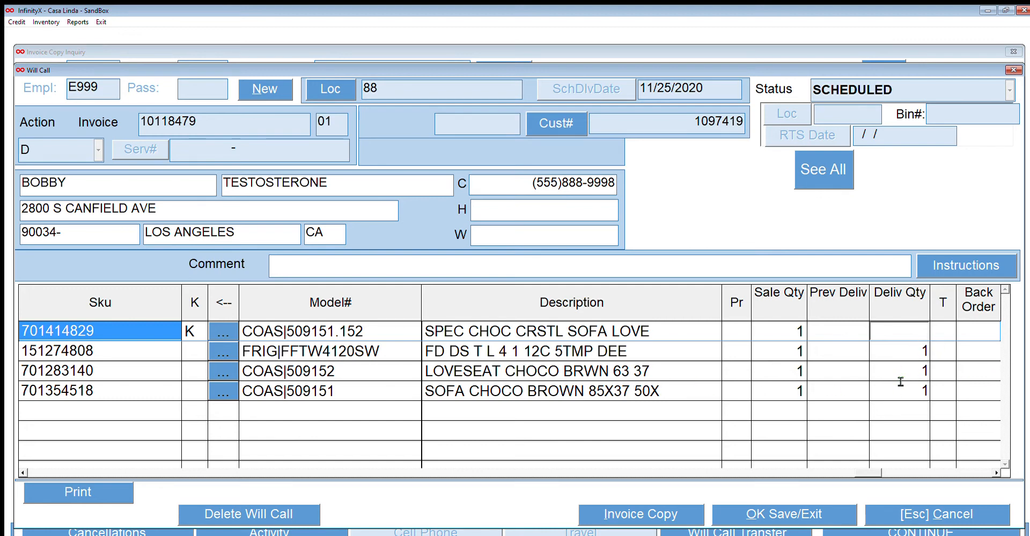
Step: Clear the delivery quantity of the COAS|509151 brown sofa
left_click(922, 372)
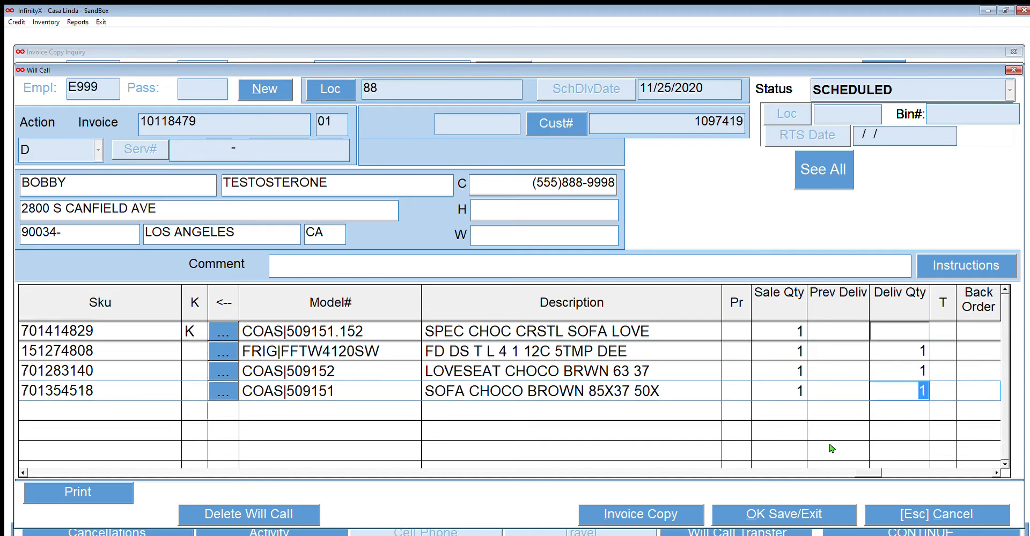
key("Delete")
key("Tab")
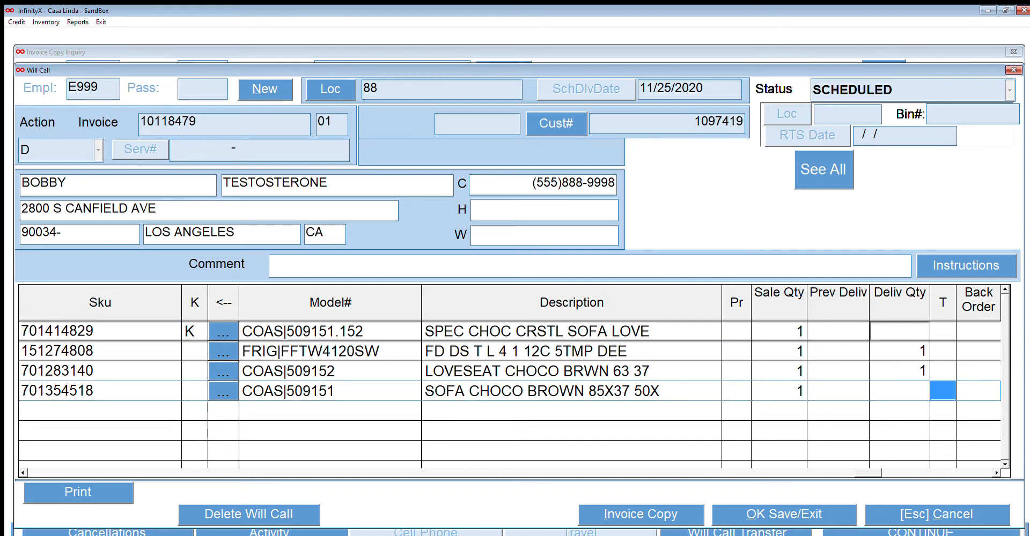
left_click(951, 342)
left_click(875, 515)
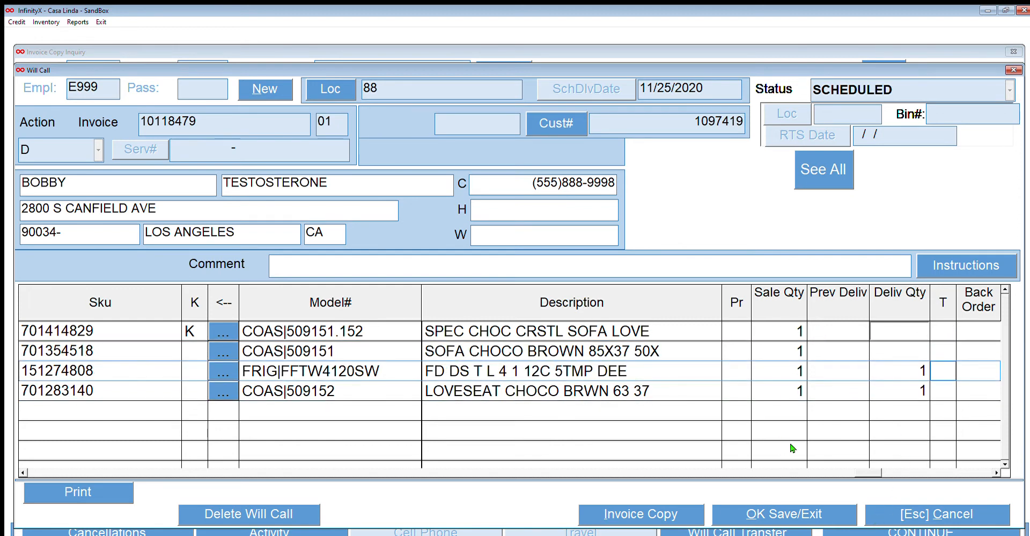
Step: Set the delivery quantity of the COAS|509151 brown sofa back to 1
left_click(918, 331)
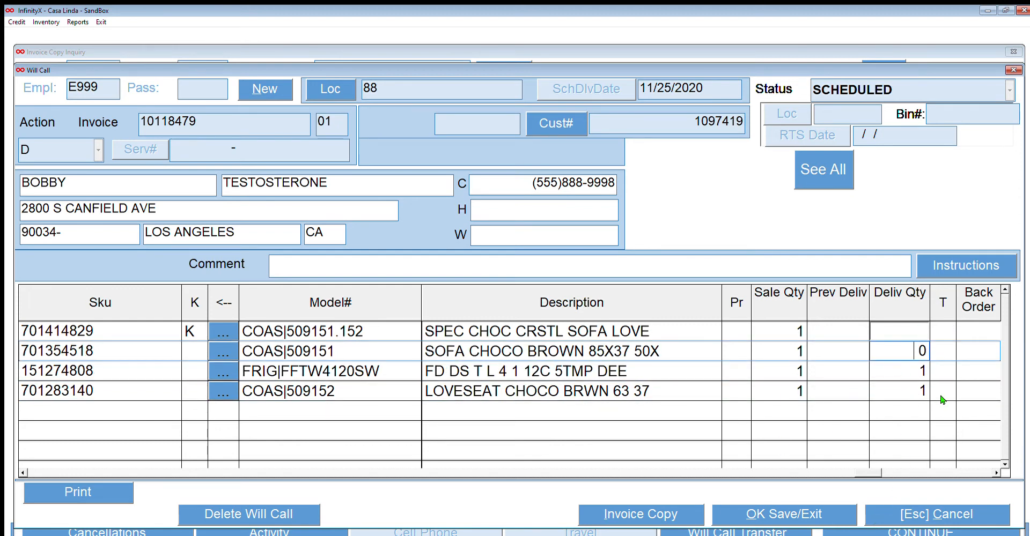
type("1")
left_click(859, 382)
Step: Check the FRIG|FFTW4120SW stock by bin at location 88 in SKU Inquiry and return to the will call
left_click(231, 333)
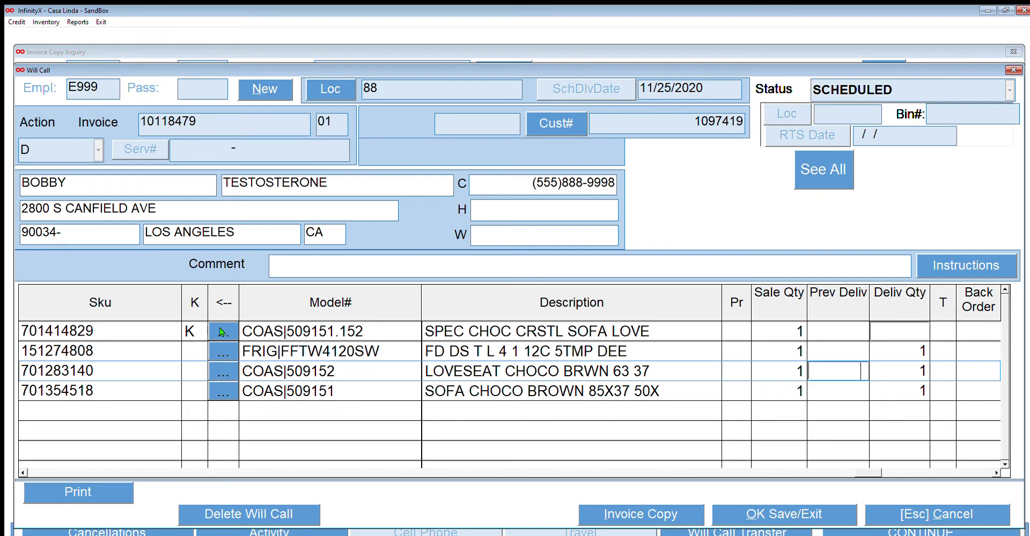
left_click(226, 349)
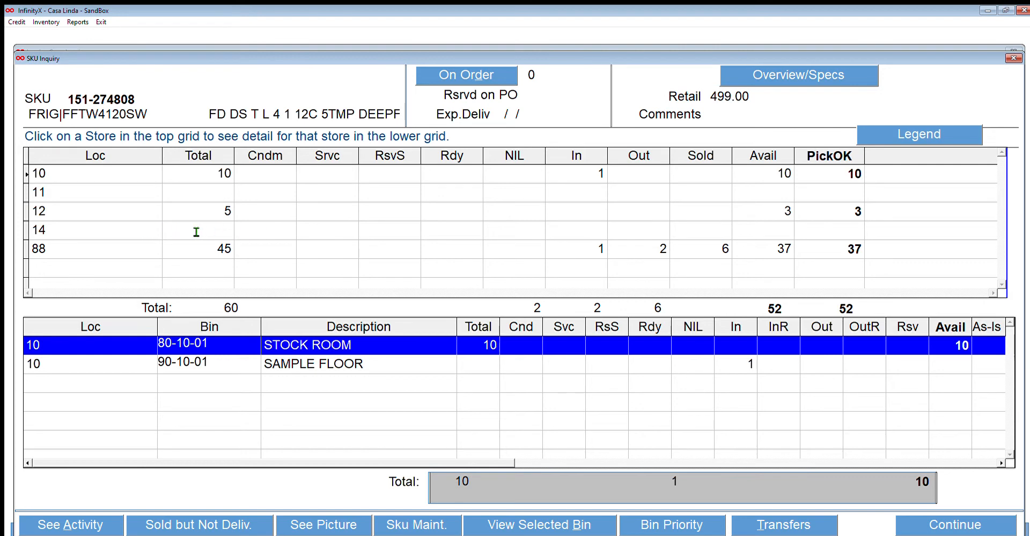
left_click(166, 240)
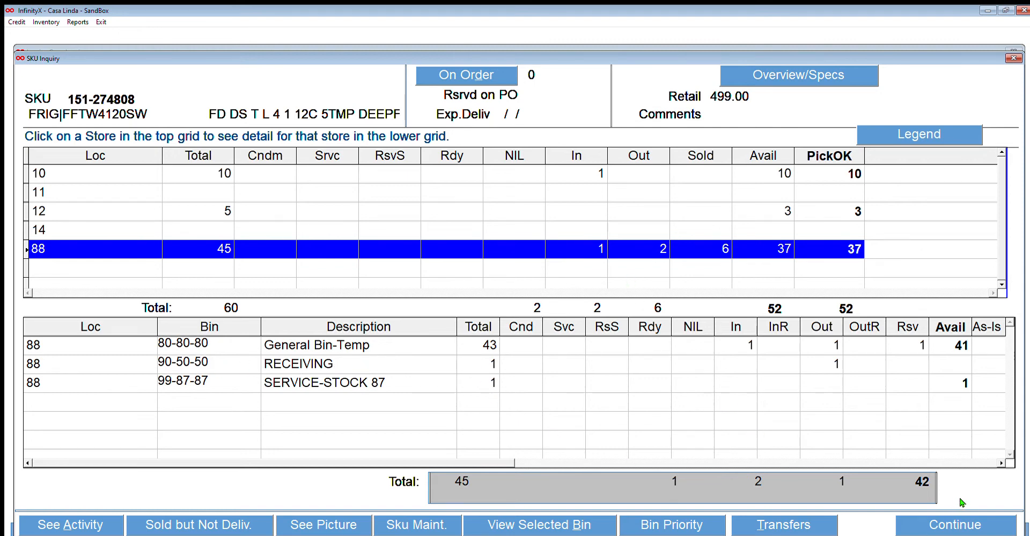
left_click(960, 523)
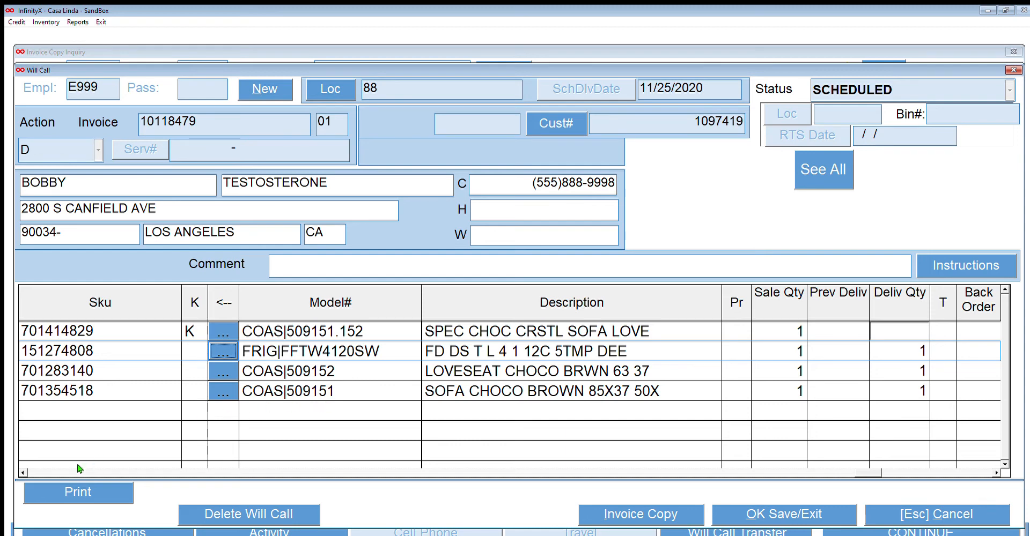
Step: Preview the customer will call pickup sheet on screen, close the print options, and complete the will call
left_click(79, 491)
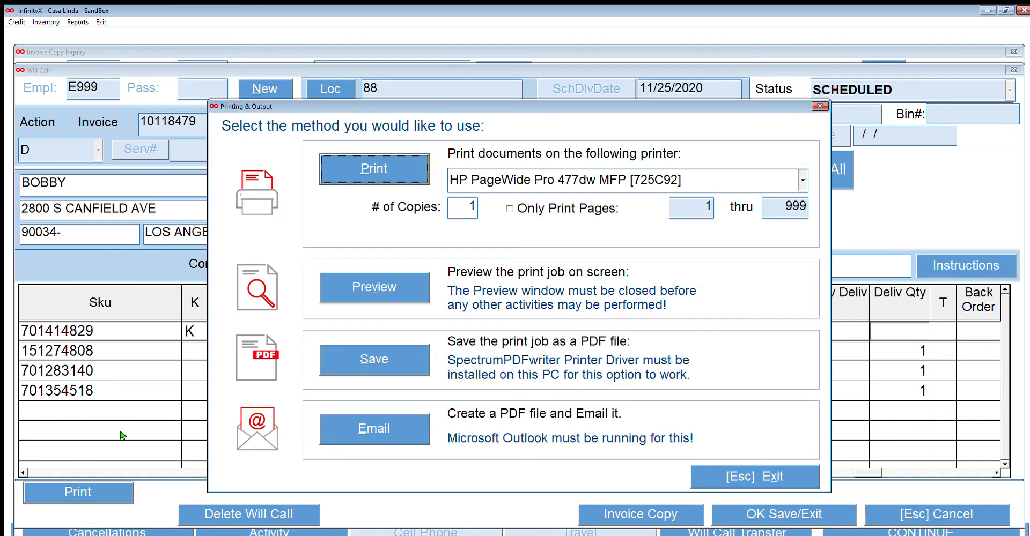
left_click(369, 283)
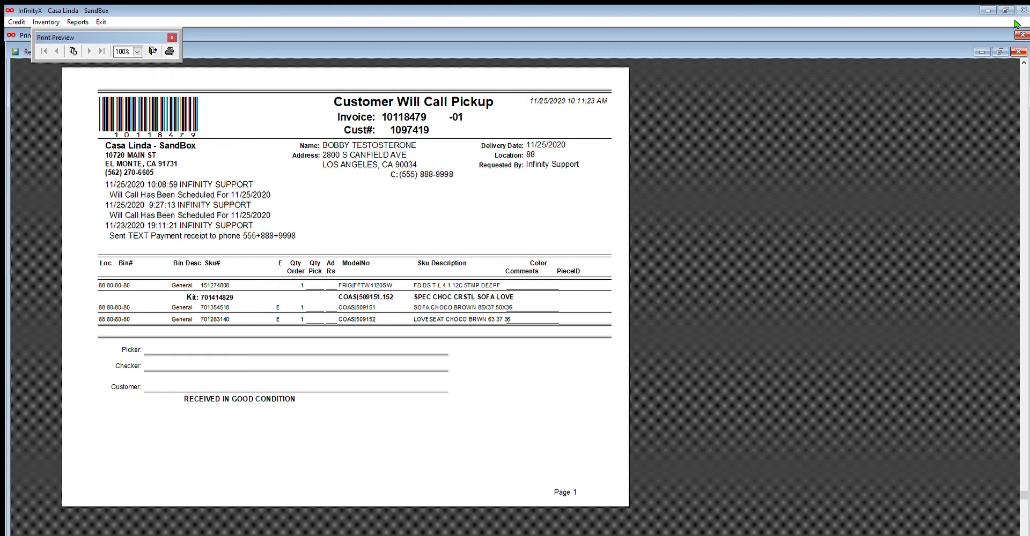
left_click(1019, 51)
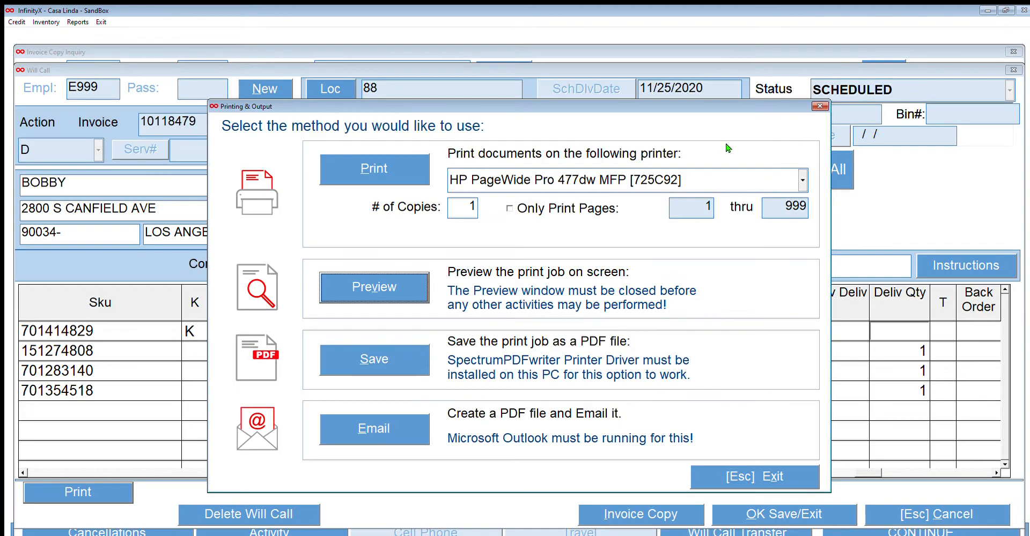
left_click(754, 474)
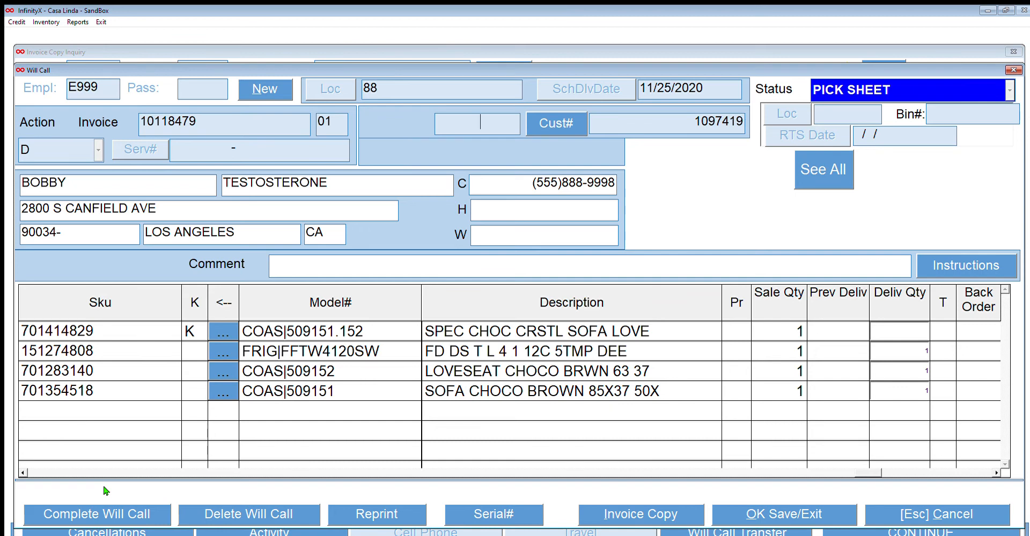
left_click(105, 508)
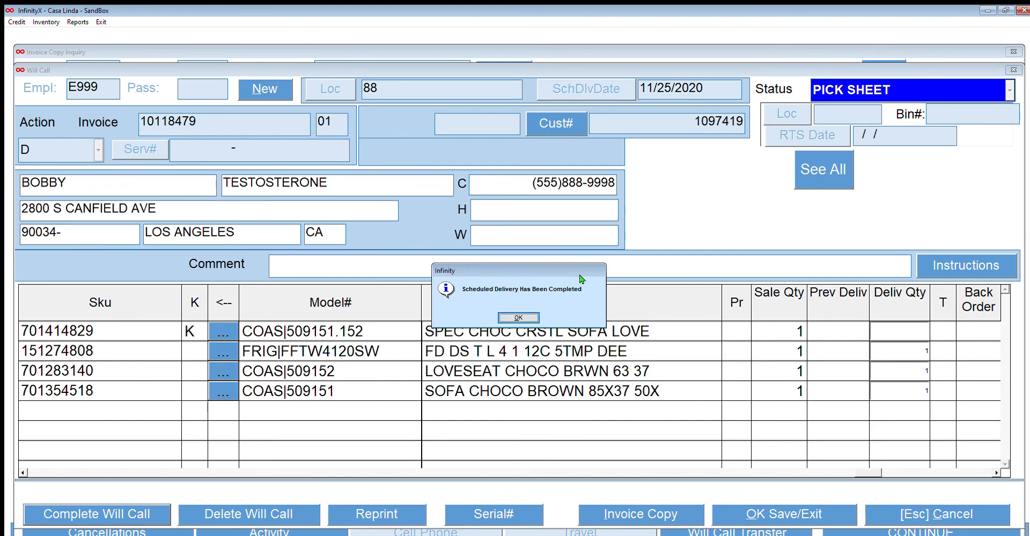
left_click(518, 318)
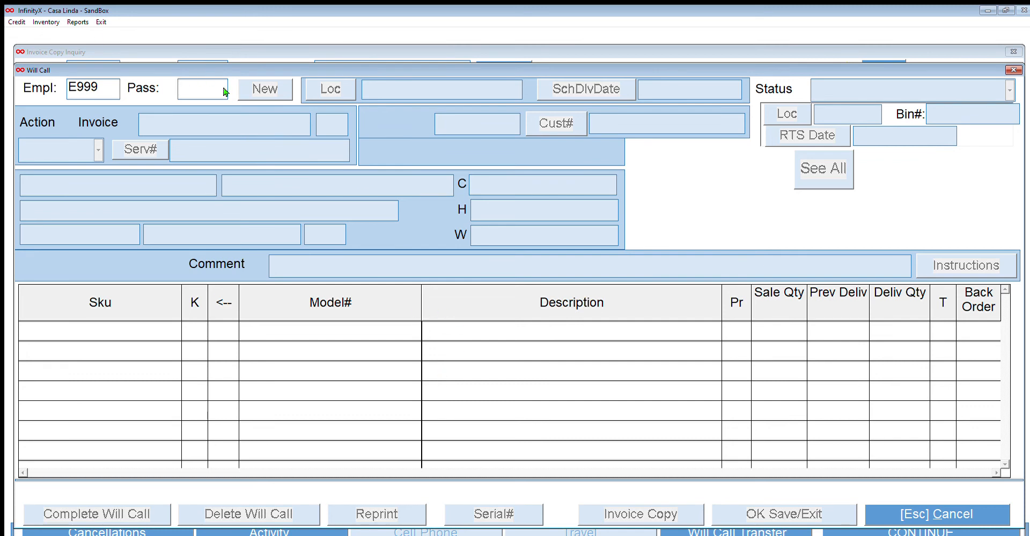
Step: Sign in to the blank Will Call form with the employee password
key("Tab")
type("****")
key("Return")
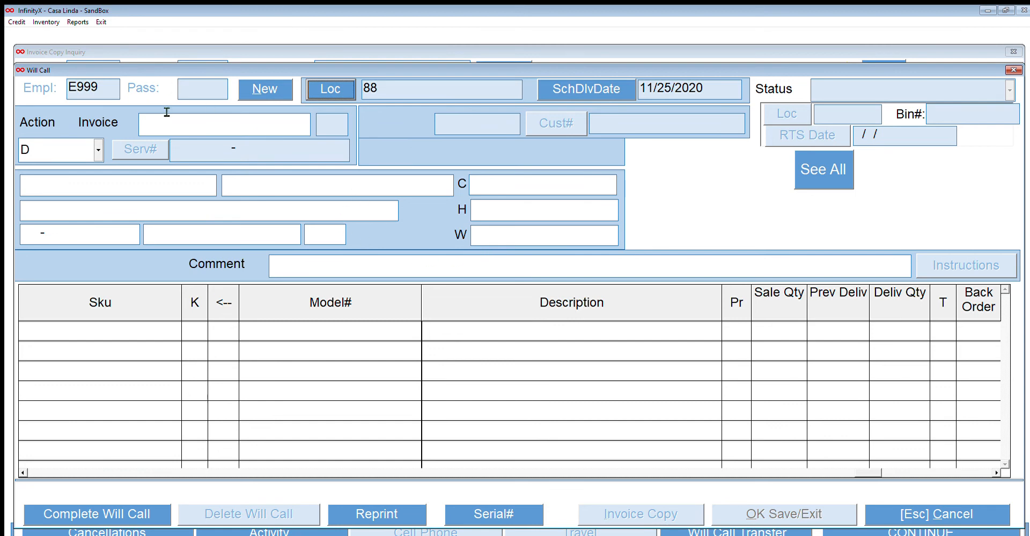
Step: Look up the same invoice in Will Call to check its previously delivered quantities, and leave without creating a delivery
left_click(167, 114)
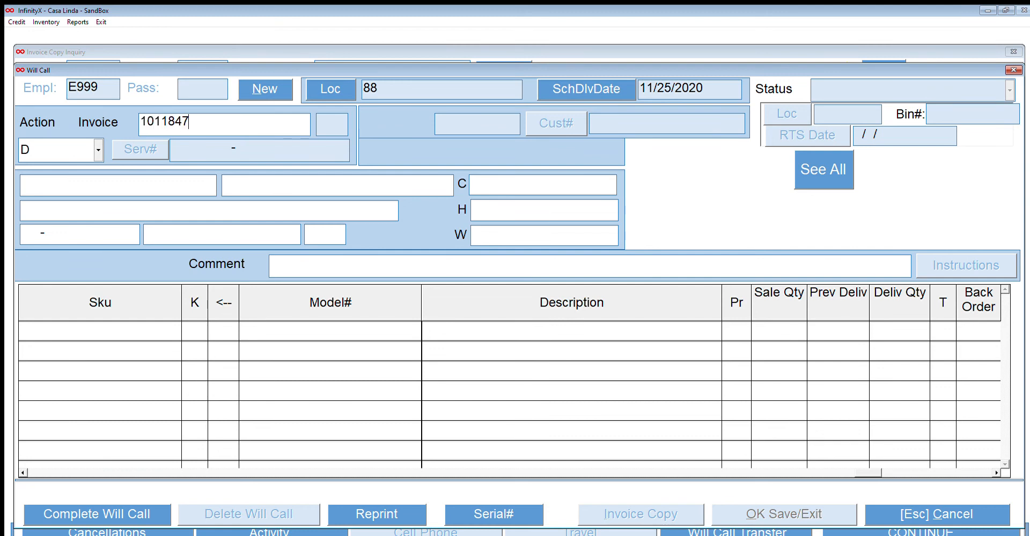
key("Return")
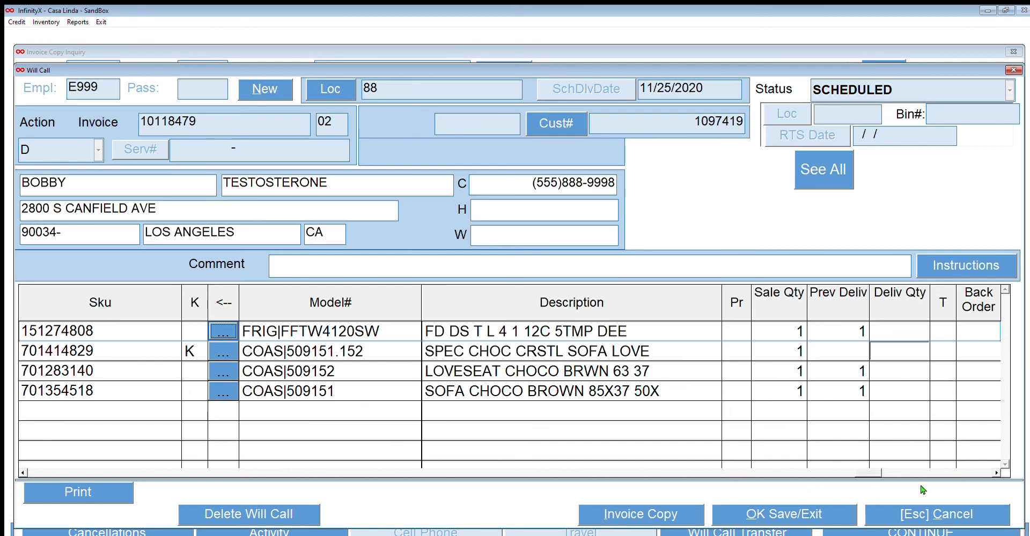
left_click(932, 512)
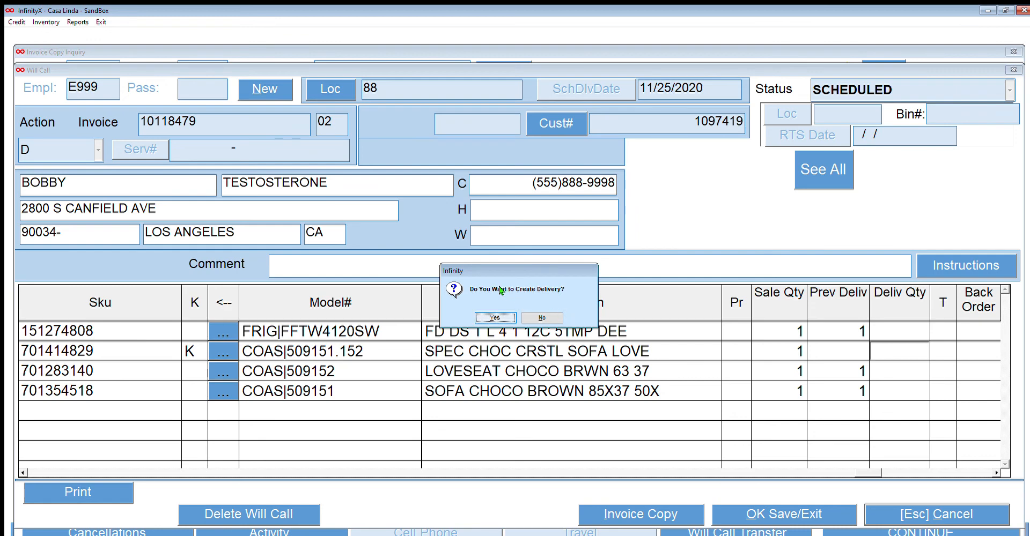
left_click(542, 317)
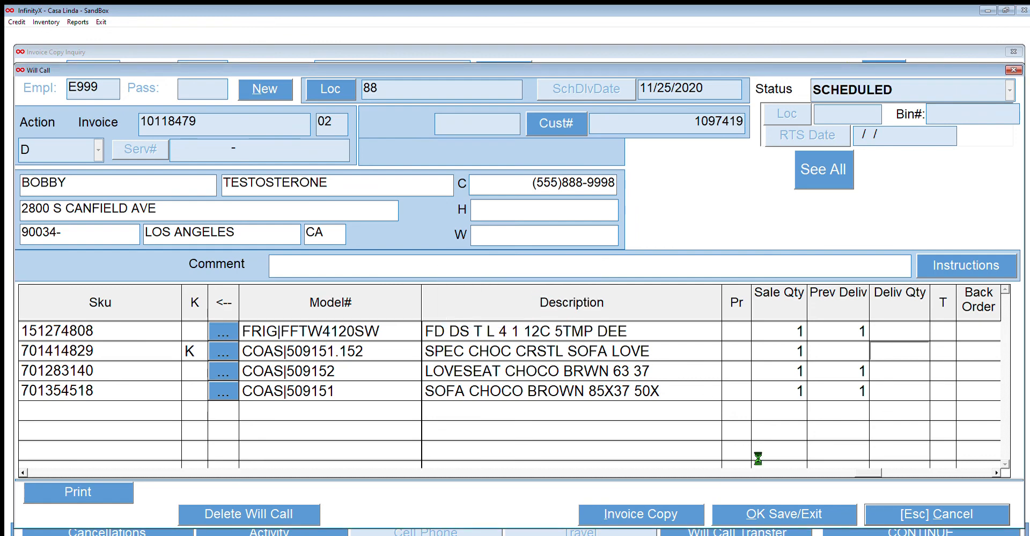